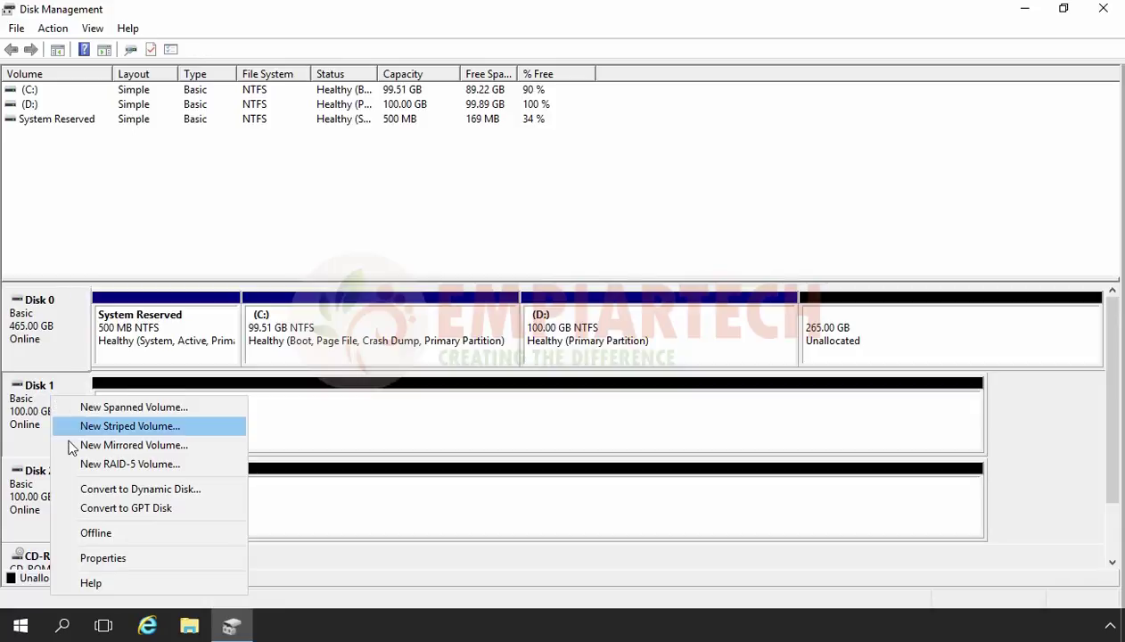
Convert Disk 1 and Disk 2 from basic to dynamic disks
left_click(83, 488)
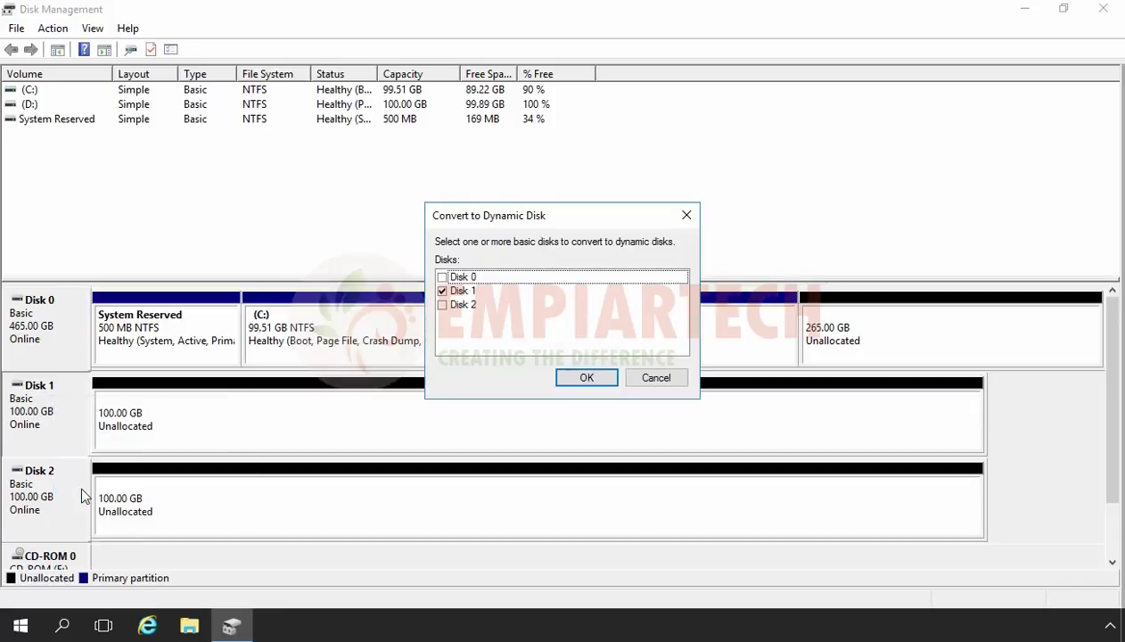
left_click(464, 305)
left_click(442, 305)
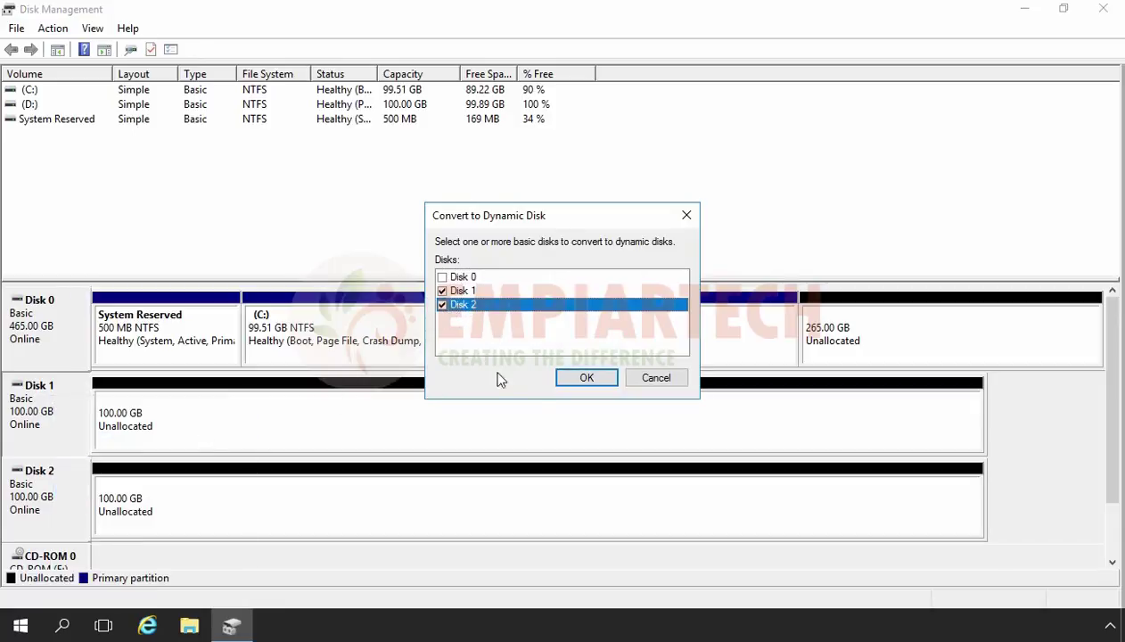
left_click(584, 383)
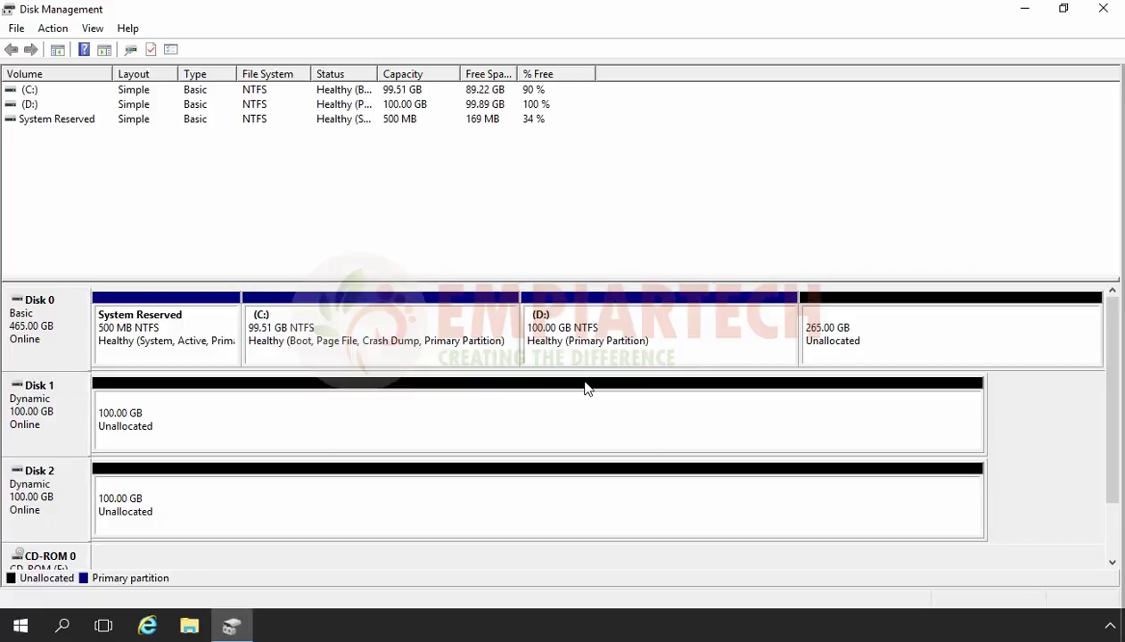
Start creating a new mirrored volume in the unallocated space of Disk 1
right_click(360, 432)
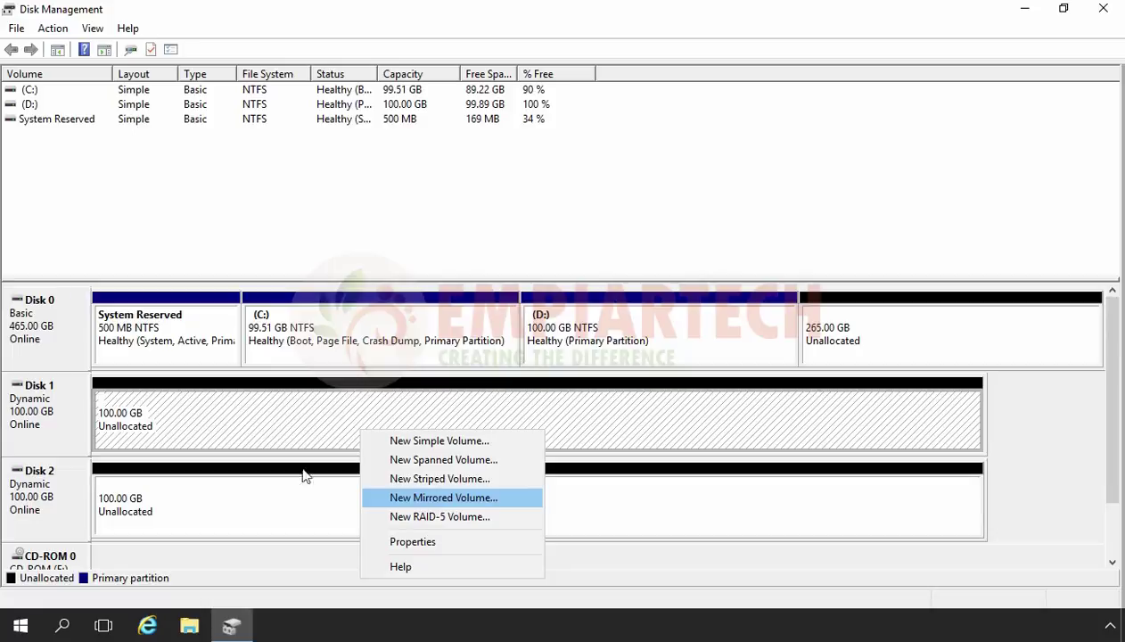
left_click(58, 397)
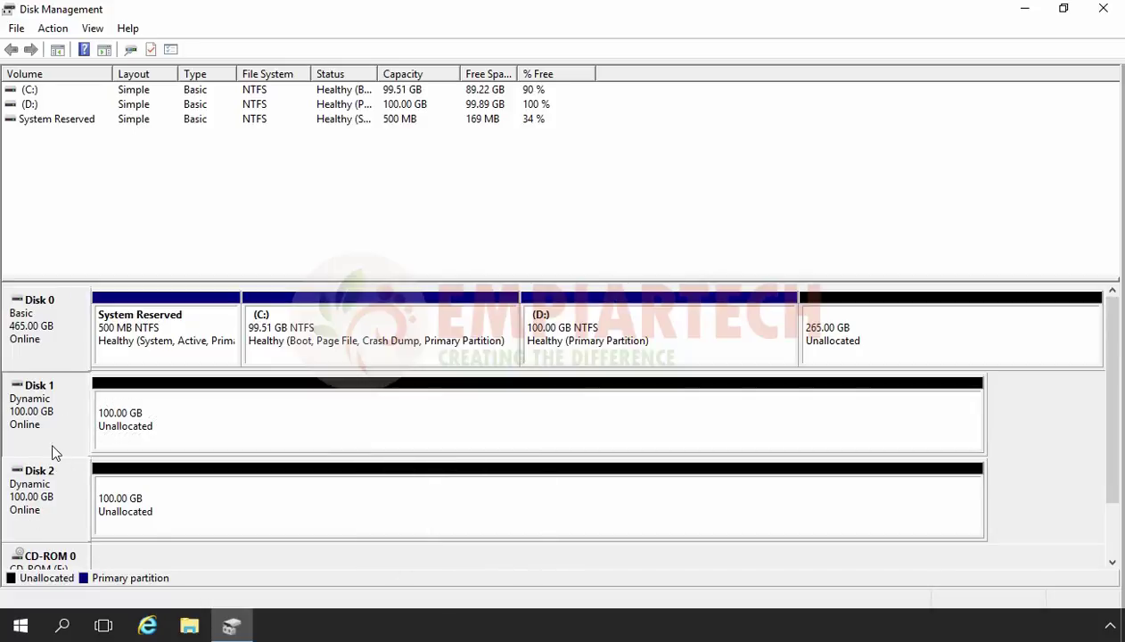
left_click(308, 425)
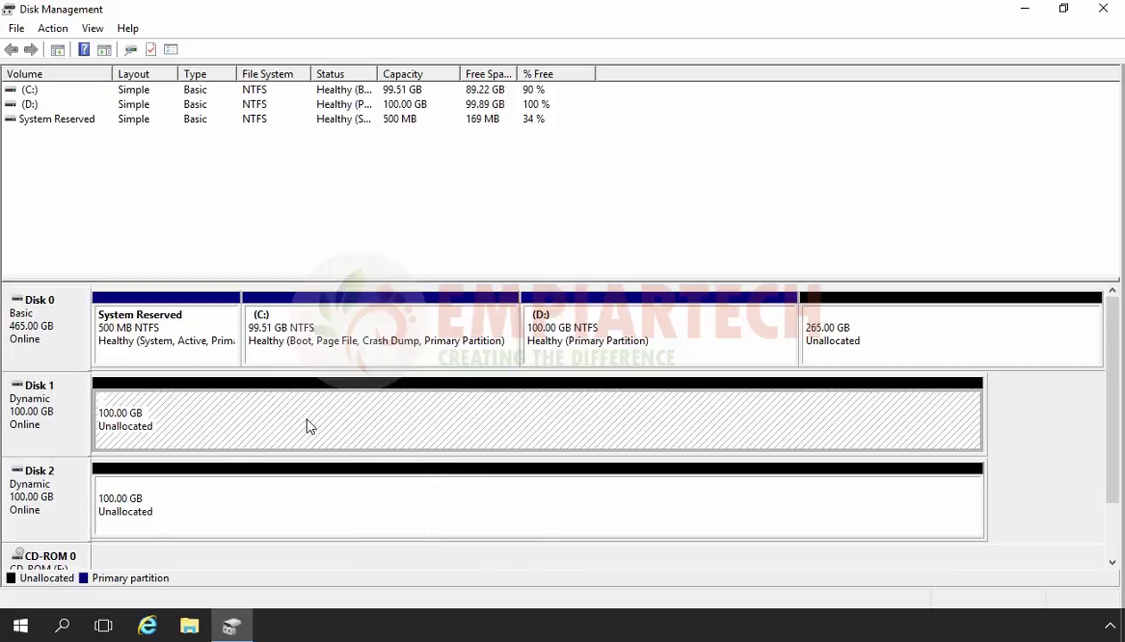
right_click(307, 426)
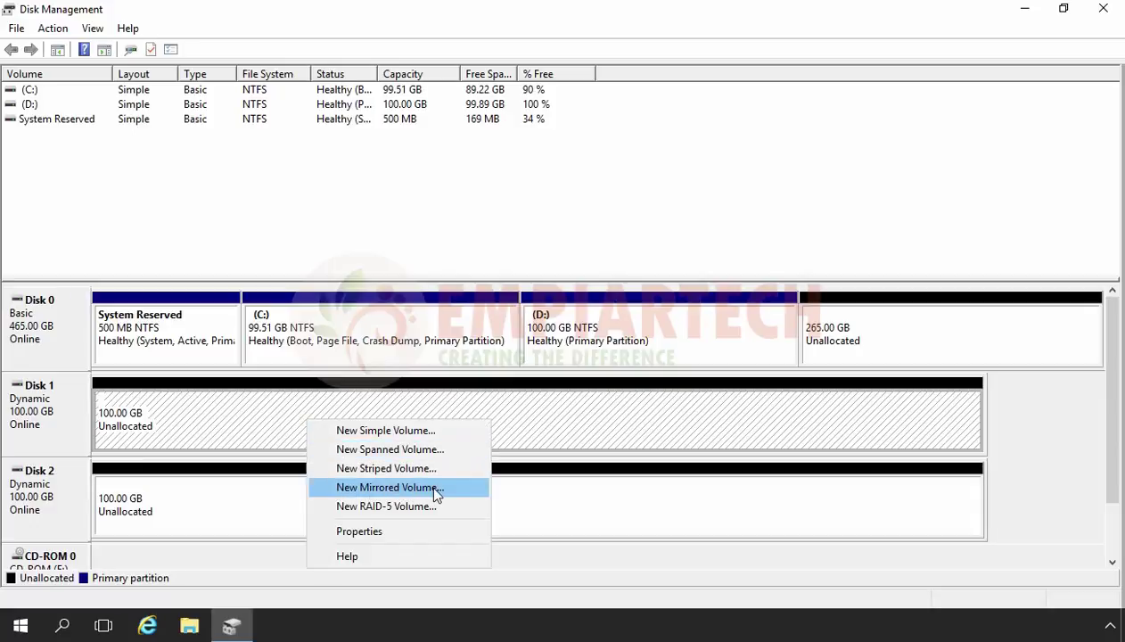
left_click(436, 490)
left_click(339, 419)
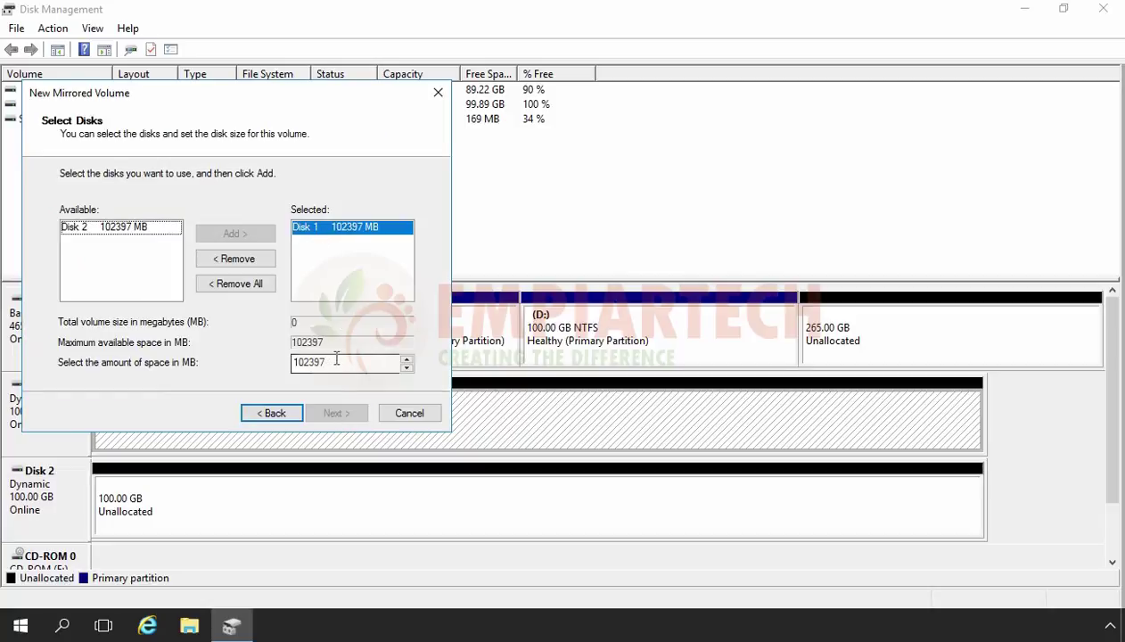
Set the mirrored volume's space to 1000 MB and include Disk 2 alongside Disk 1 in the selected disks
left_click_drag(340, 363, 271, 368)
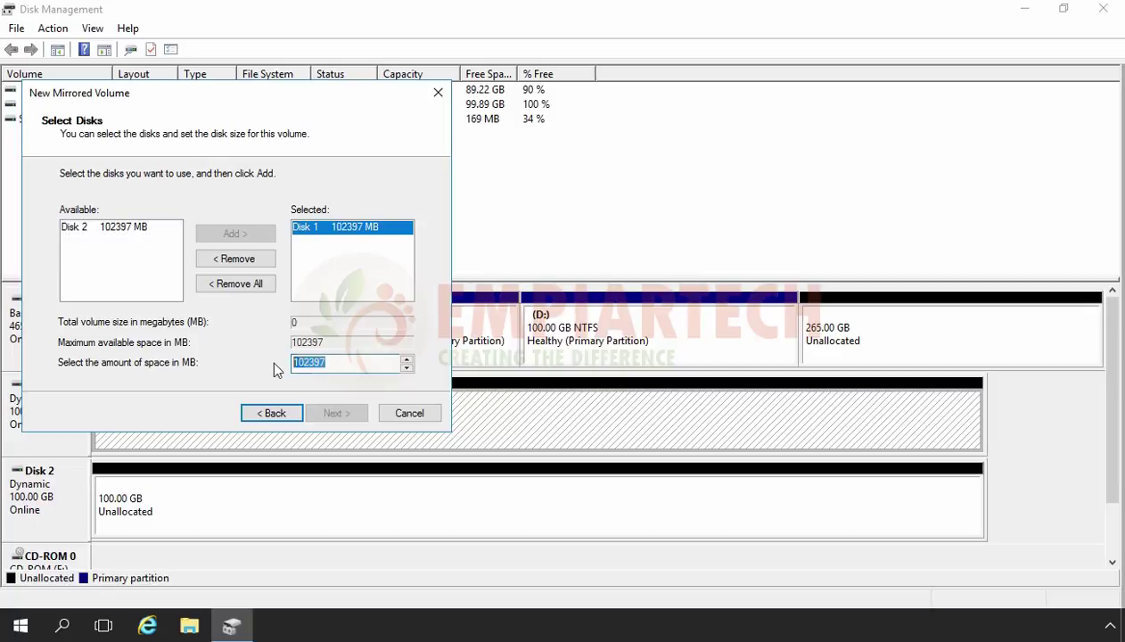
type("1000")
left_click(94, 228)
left_click(229, 239)
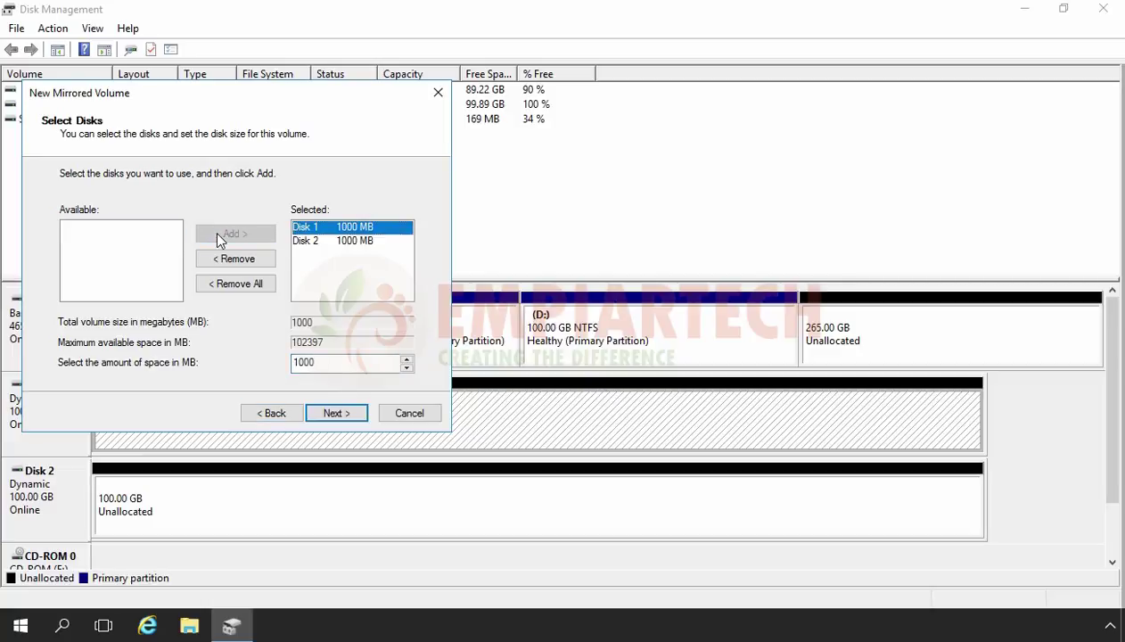
left_click(309, 242)
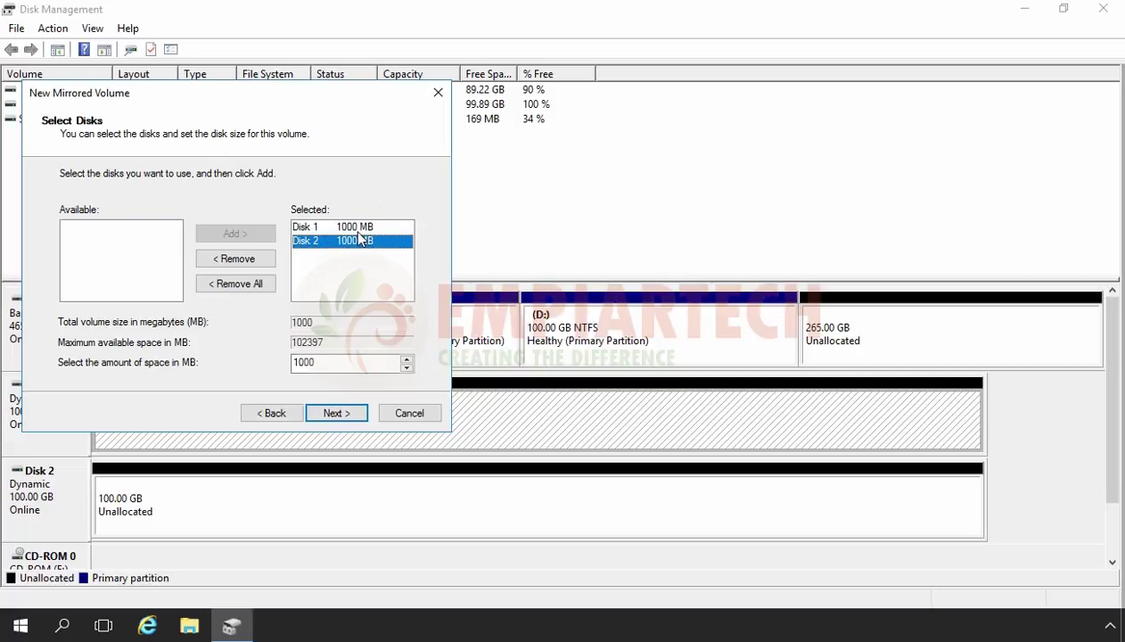
left_click(358, 230)
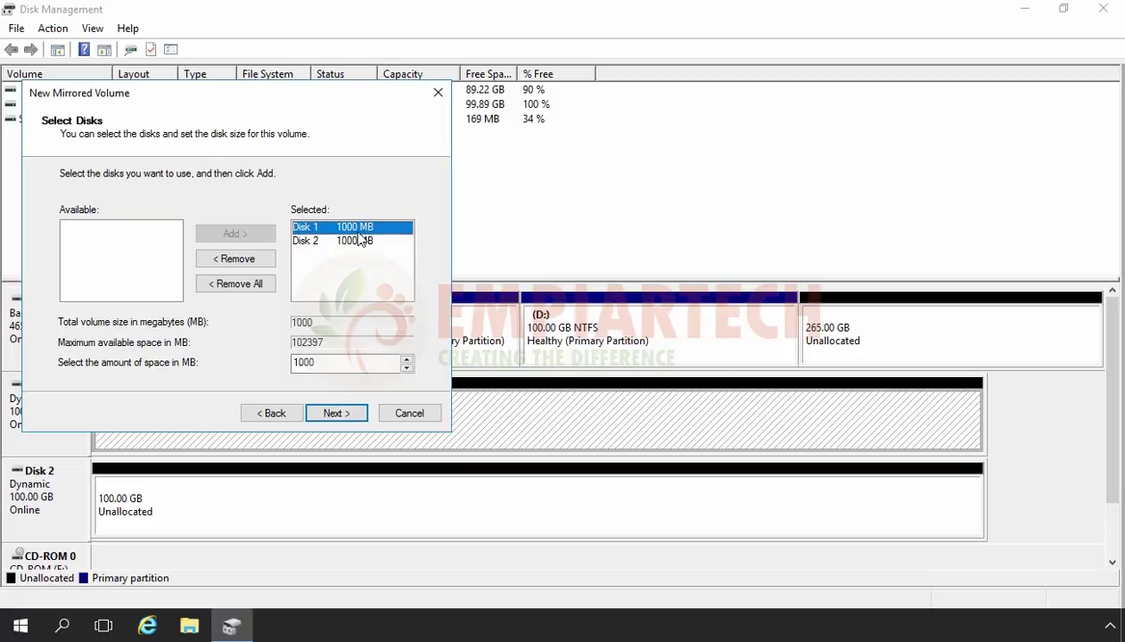
left_click(358, 237)
left_click(356, 228)
left_click(336, 415)
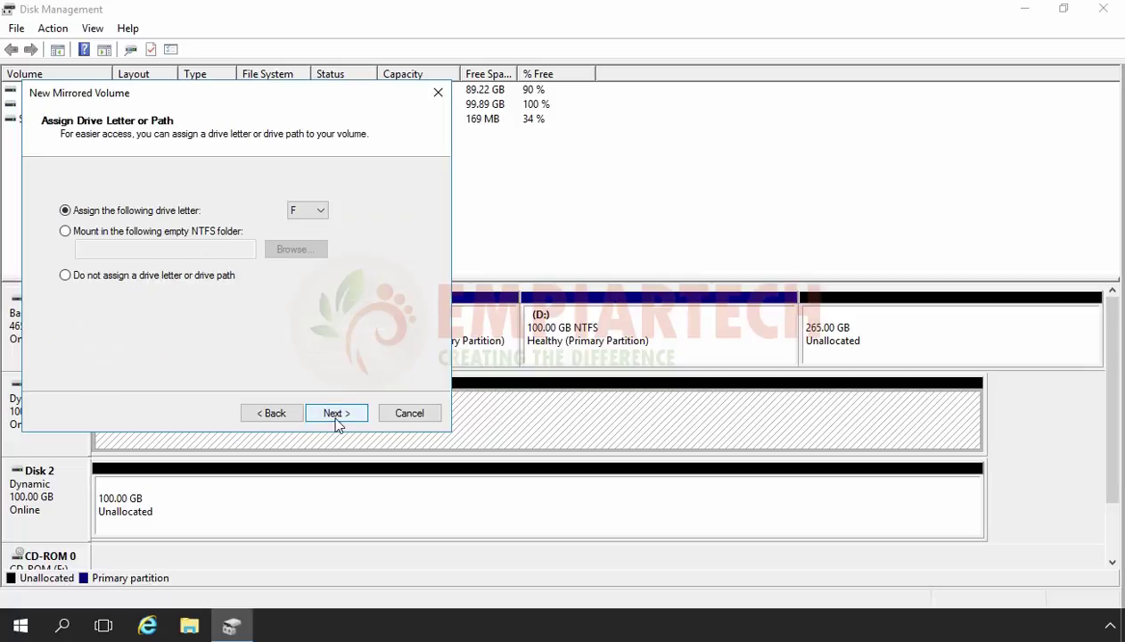
Finish creating the mirrored volume with drive letter M and a quick NTFS format
left_click(314, 212)
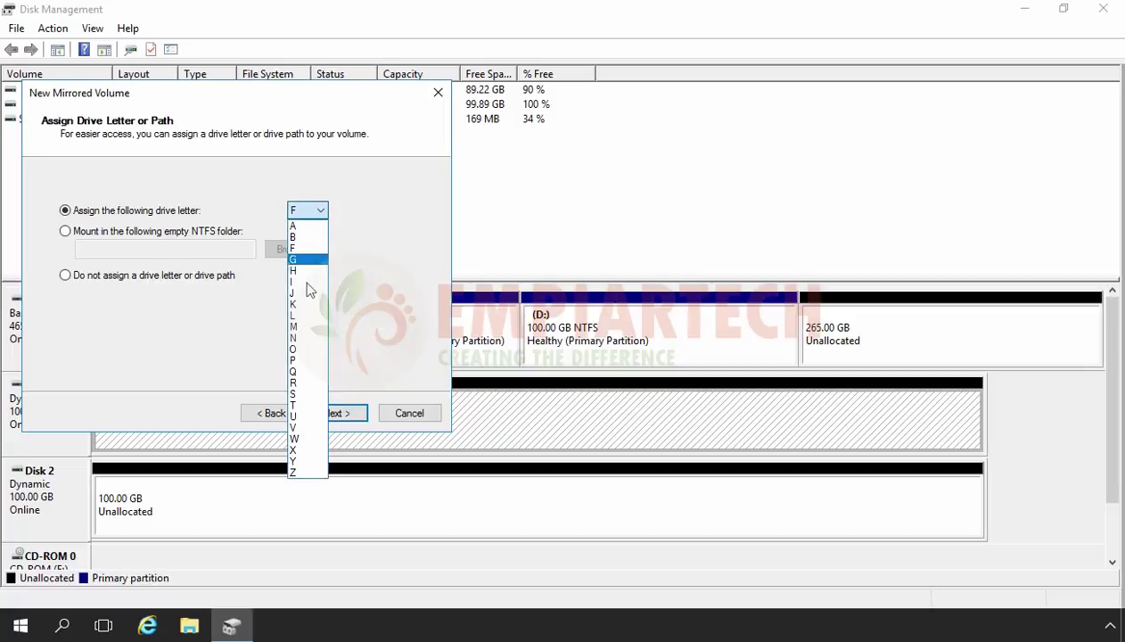
left_click(293, 326)
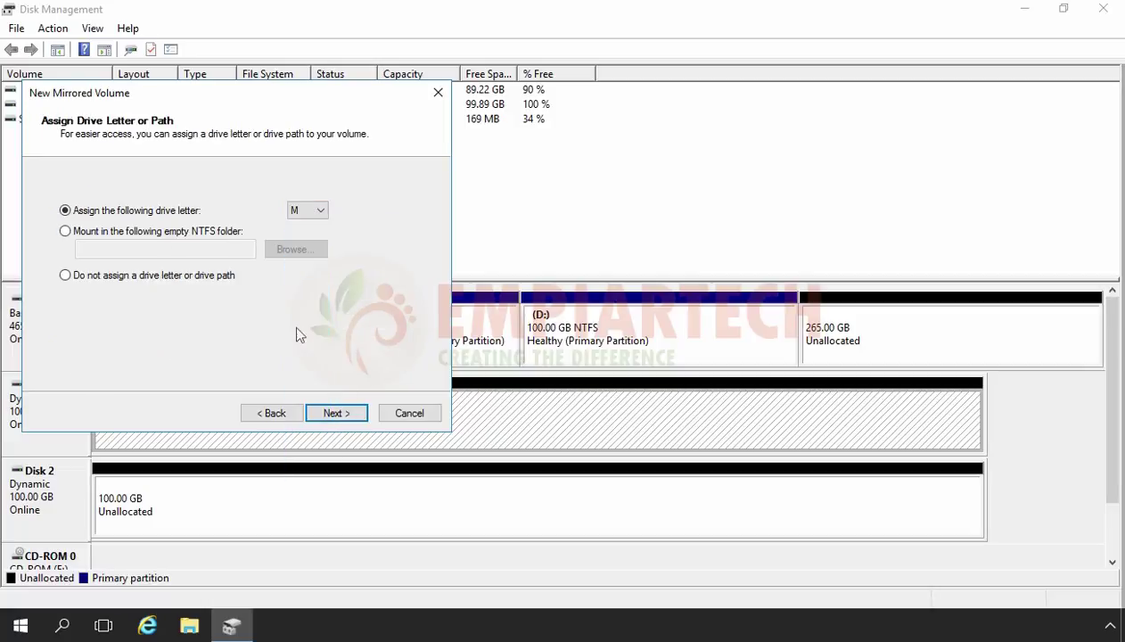
left_click(337, 415)
left_click(105, 321)
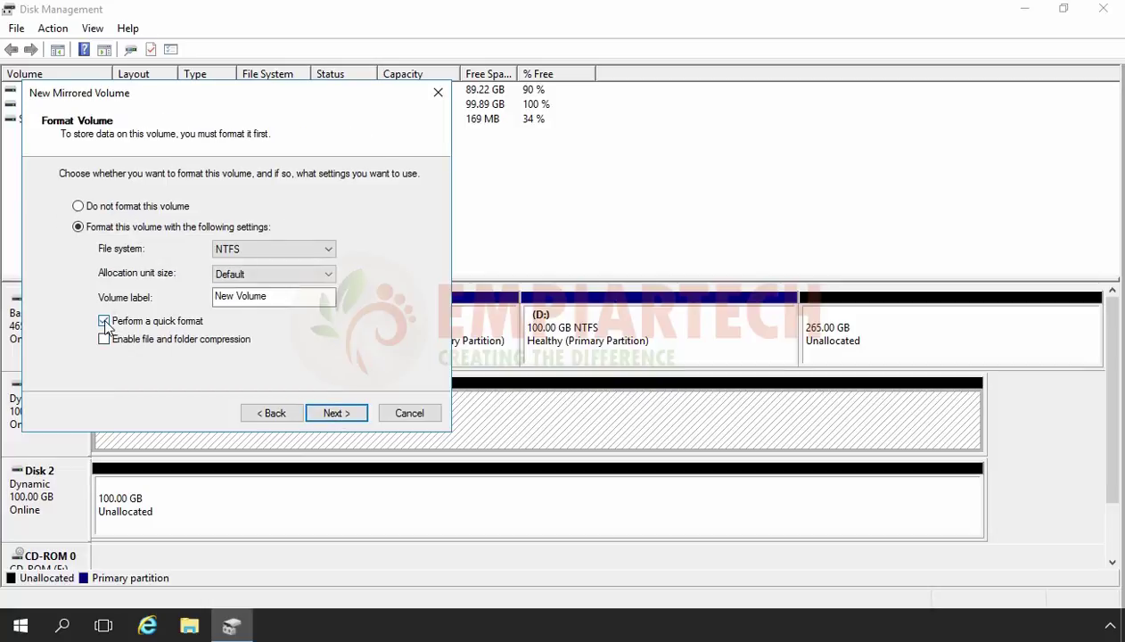
left_click(335, 415)
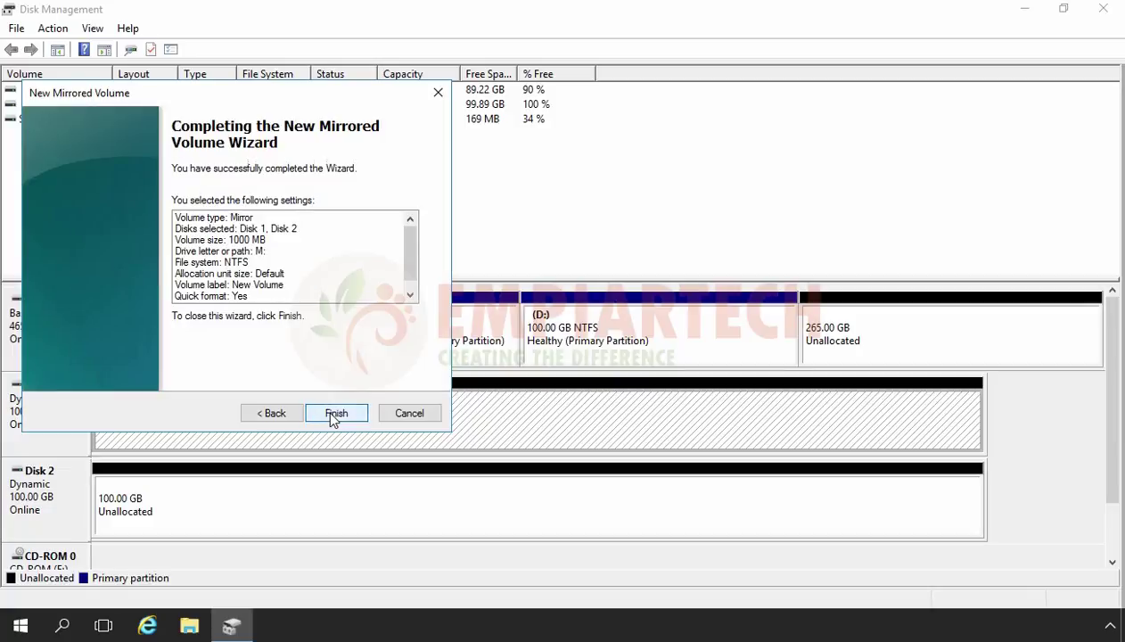
left_click(333, 415)
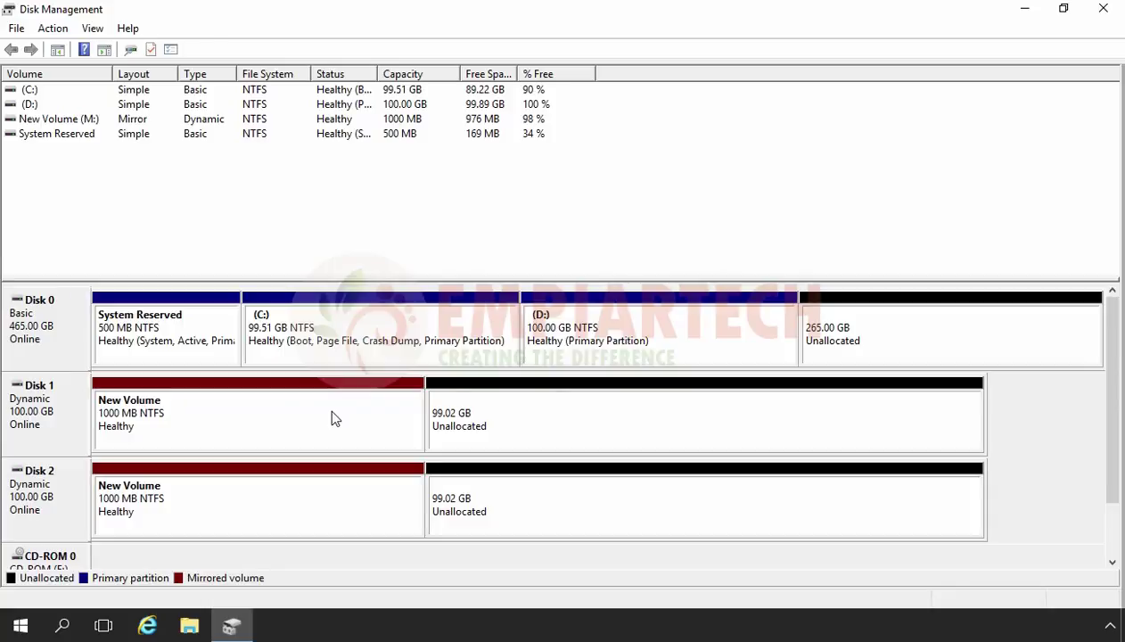
Open the new M: volume and create a text document in it named Mirrored
right_click(331, 415)
left_click(388, 177)
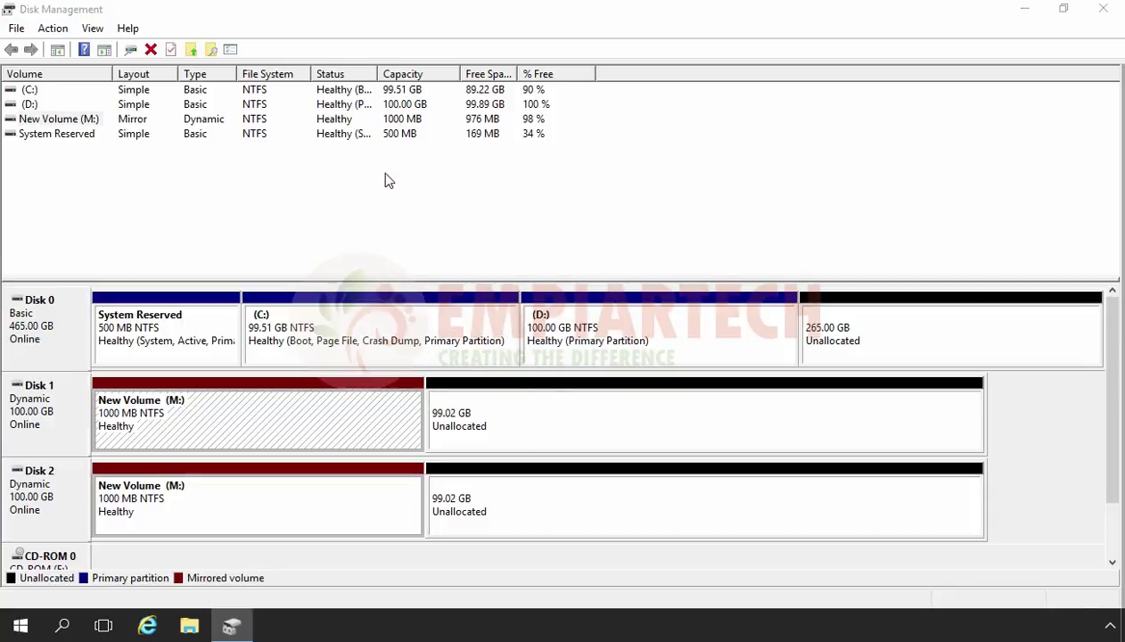
right_click(377, 273)
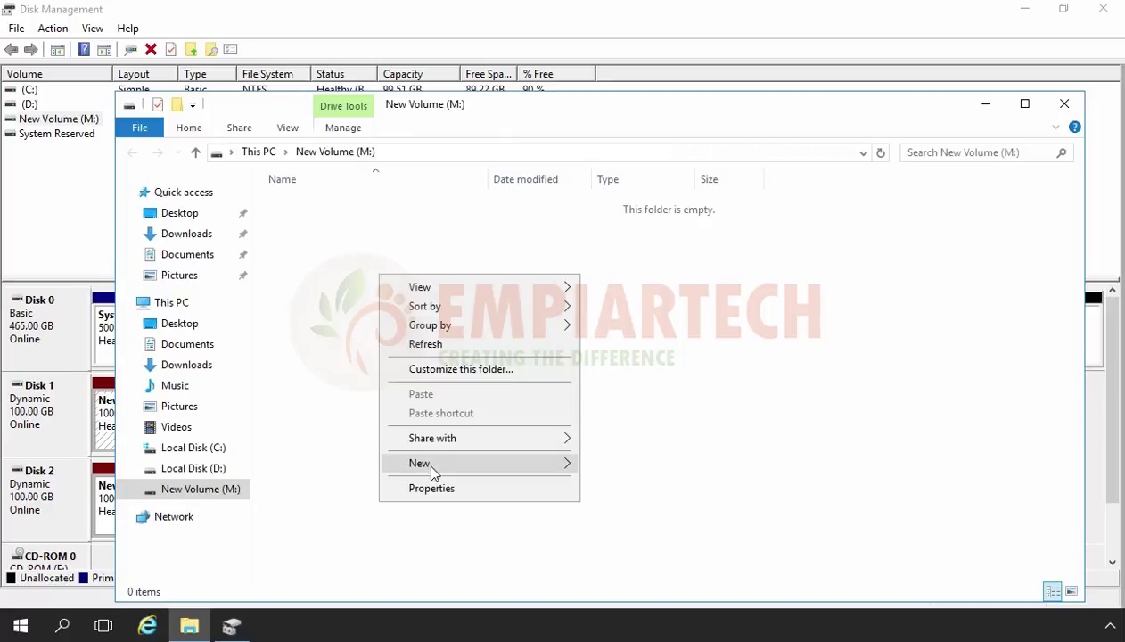
mouse_move(501, 463)
left_click(609, 567)
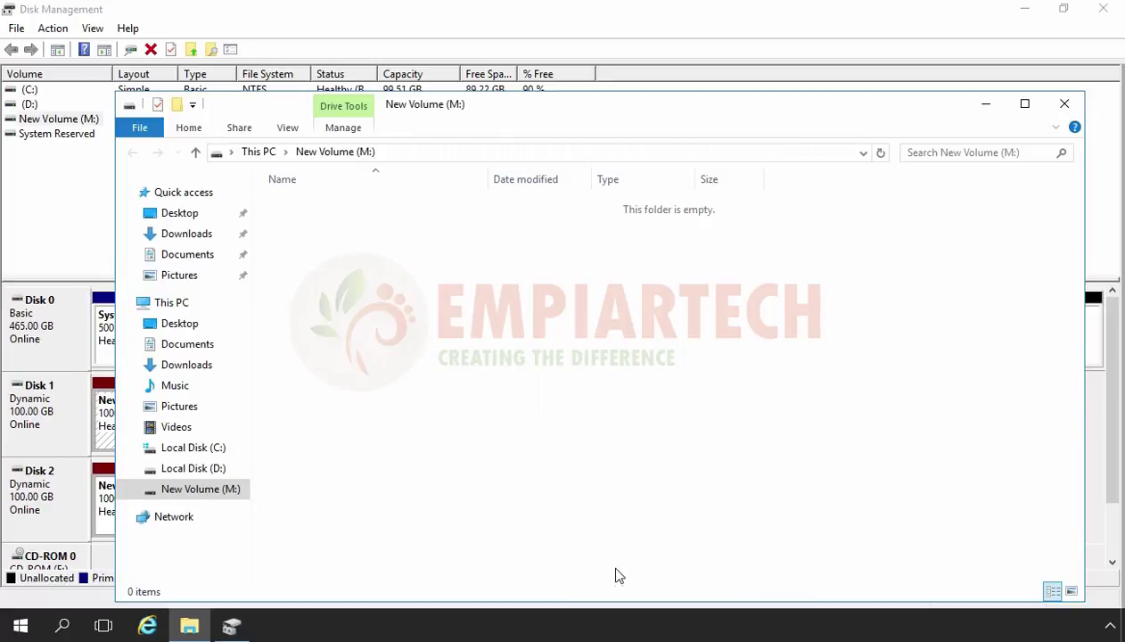
type("Mi")
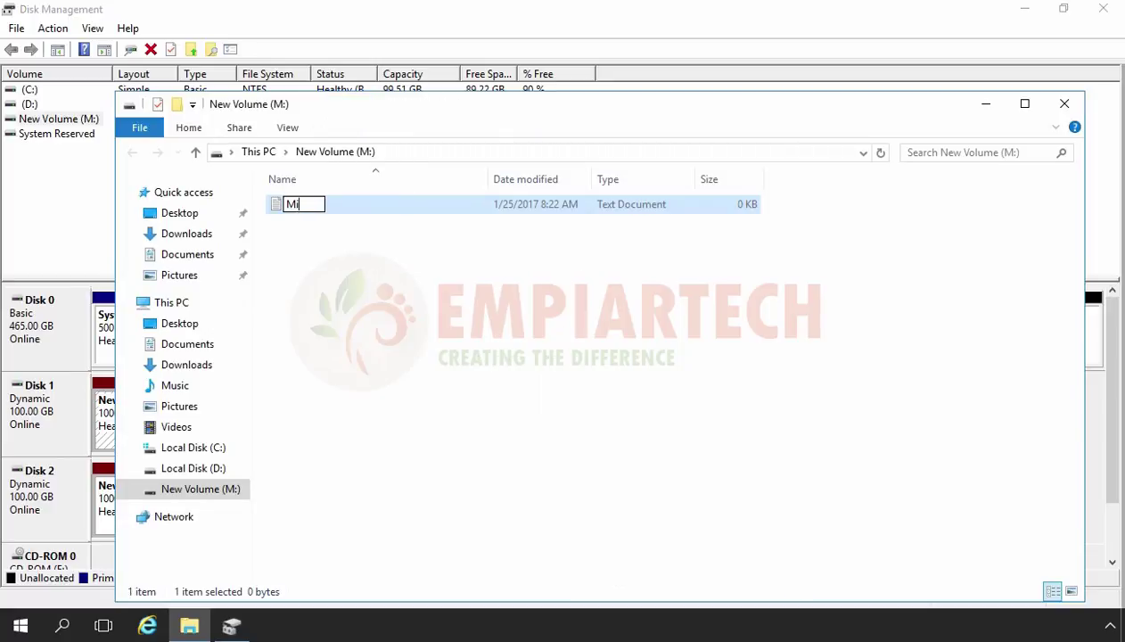
type("rrored")
key("Return")
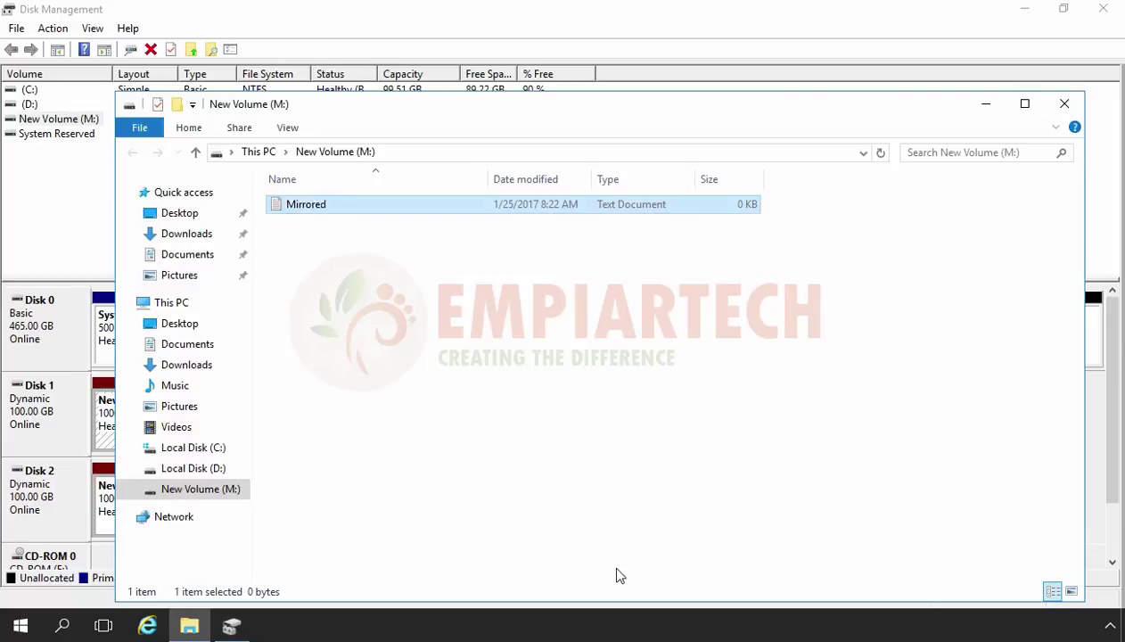
Write "This is a sample file.." and, below it, "can you read it?" in the Mirrored document, save it and close the folder
key("Return")
type("This is a ")
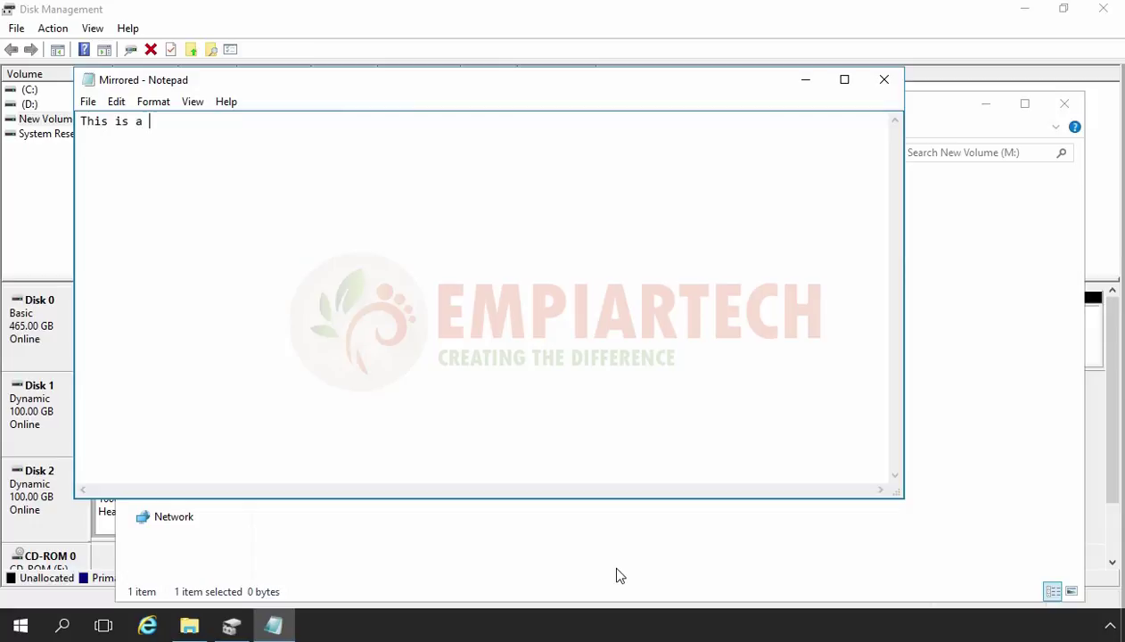
type("sample file..")
key("Return")
type("can ")
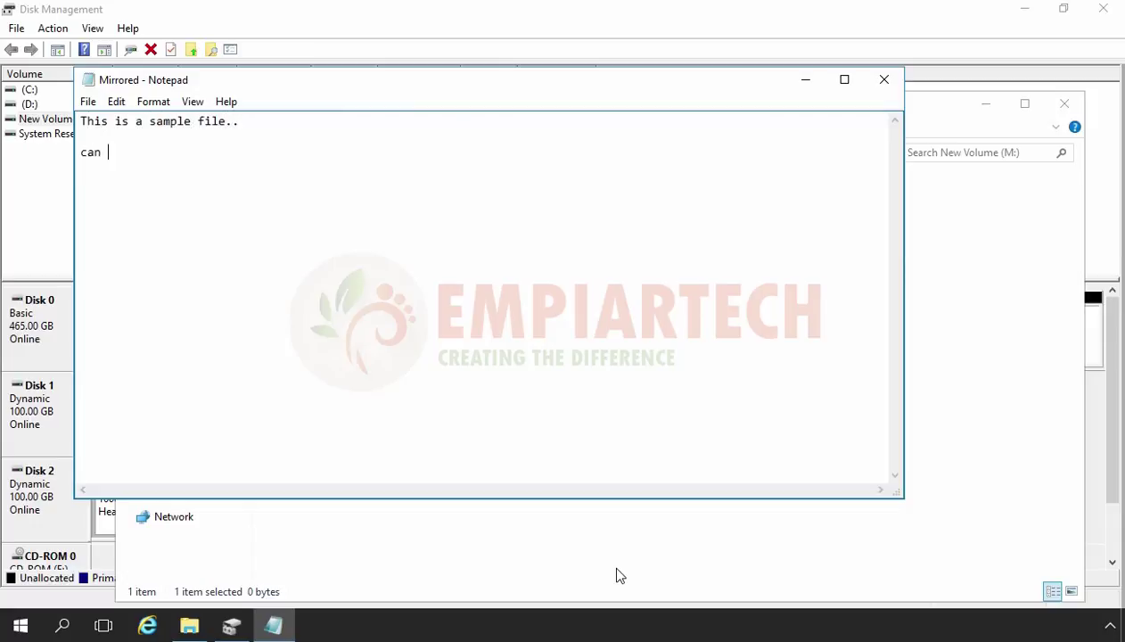
type("you read it?")
left_click(884, 79)
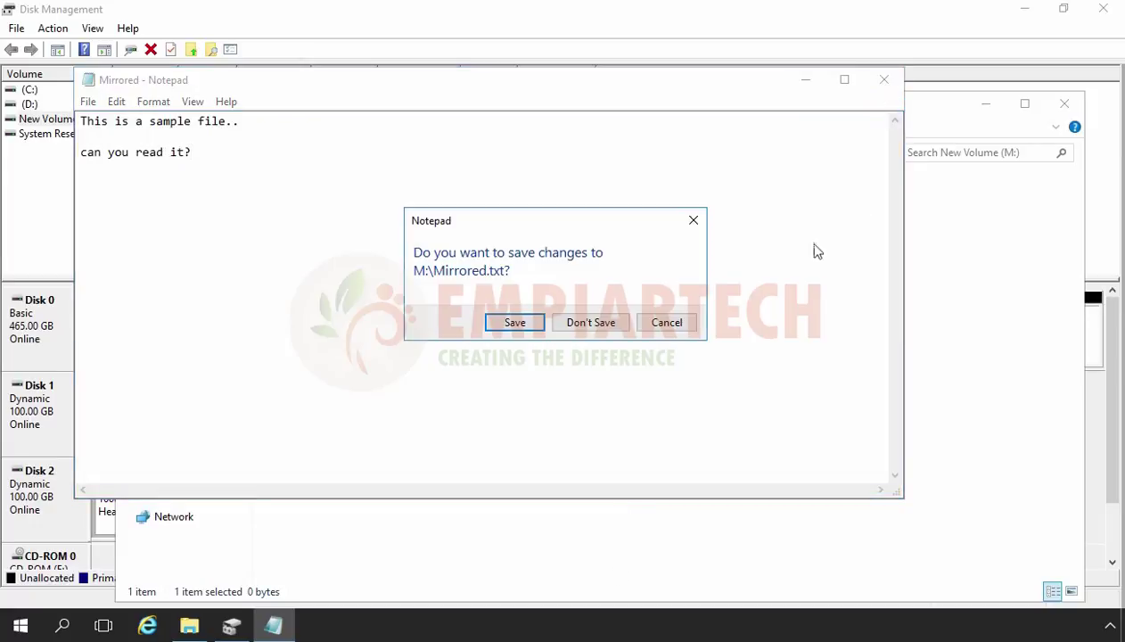
left_click(512, 323)
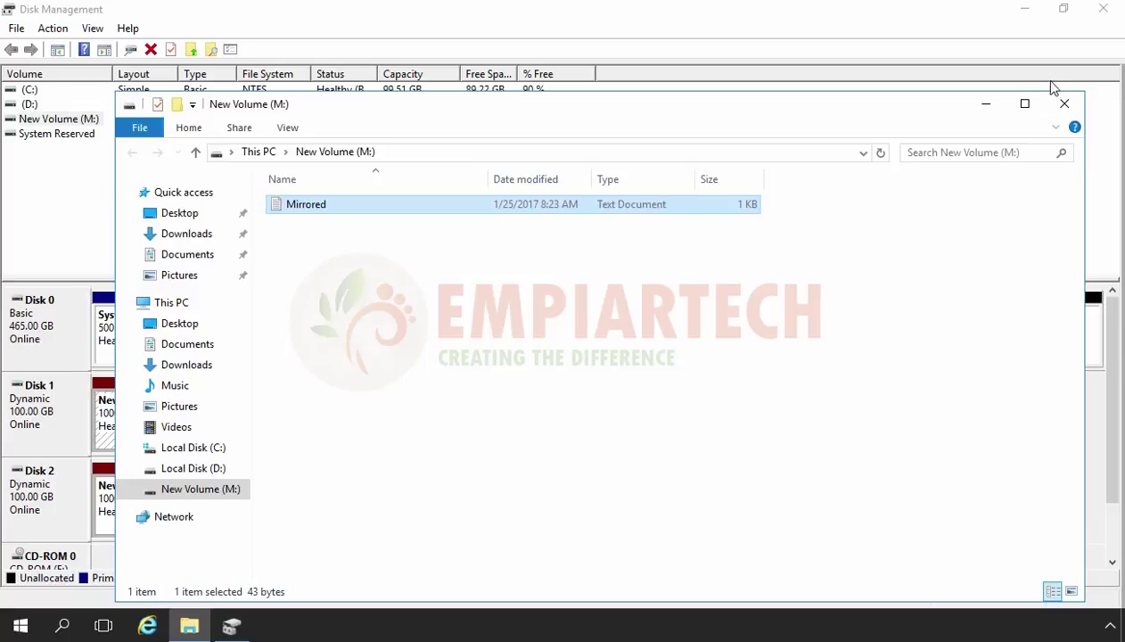
left_click(1064, 107)
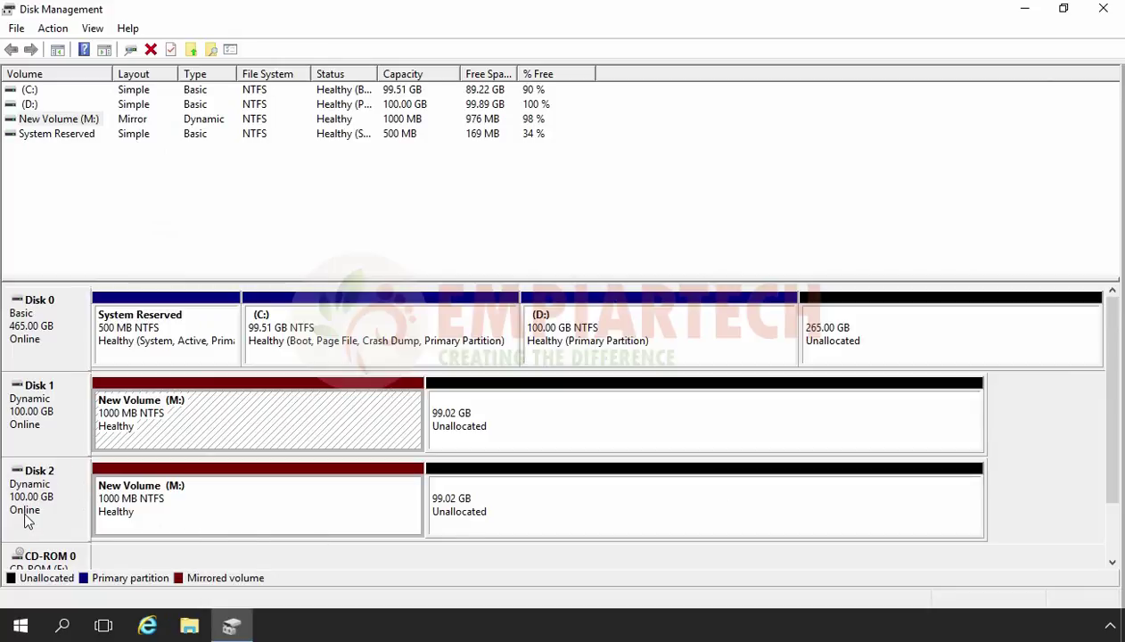
Take Disk 1 offline and enlarge the graphical disk view to show more disks
left_click(31, 406)
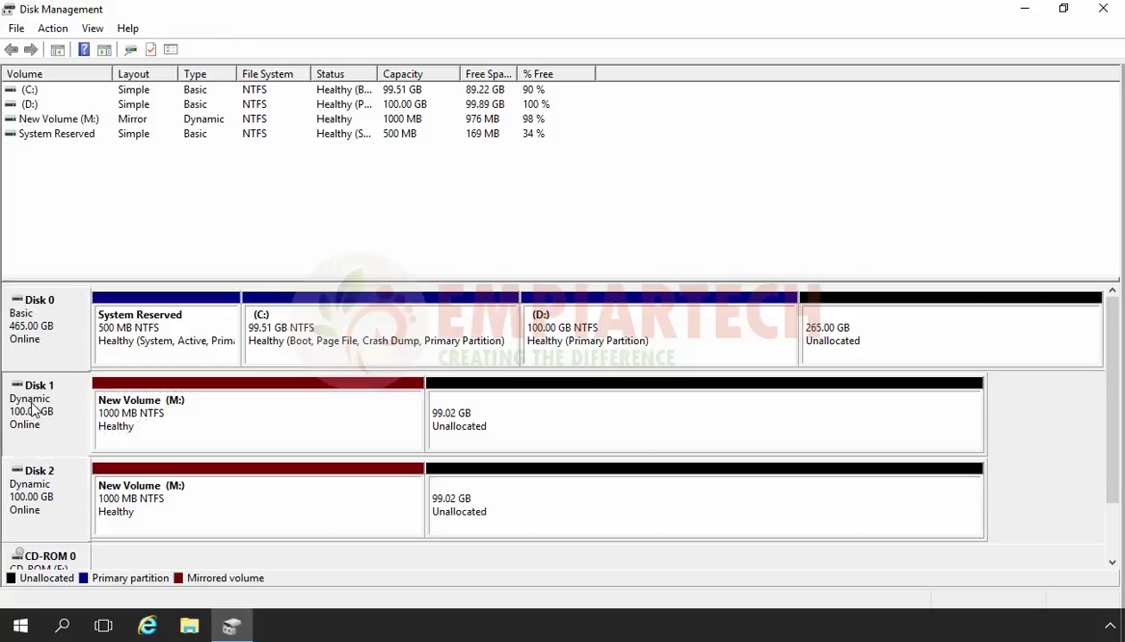
right_click(33, 408)
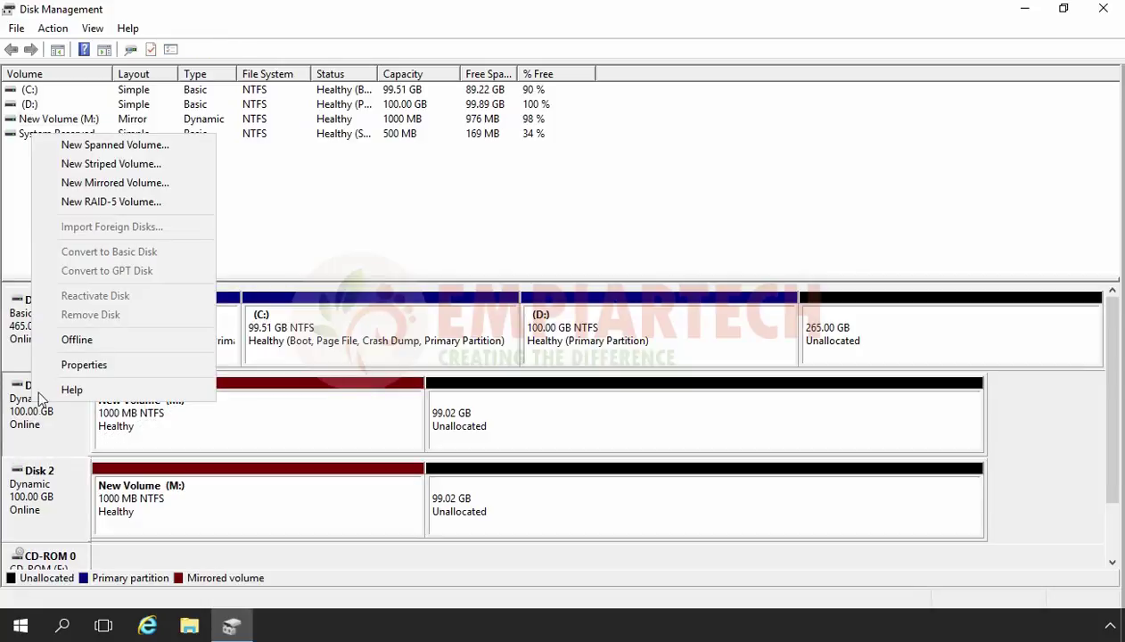
left_click(110, 347)
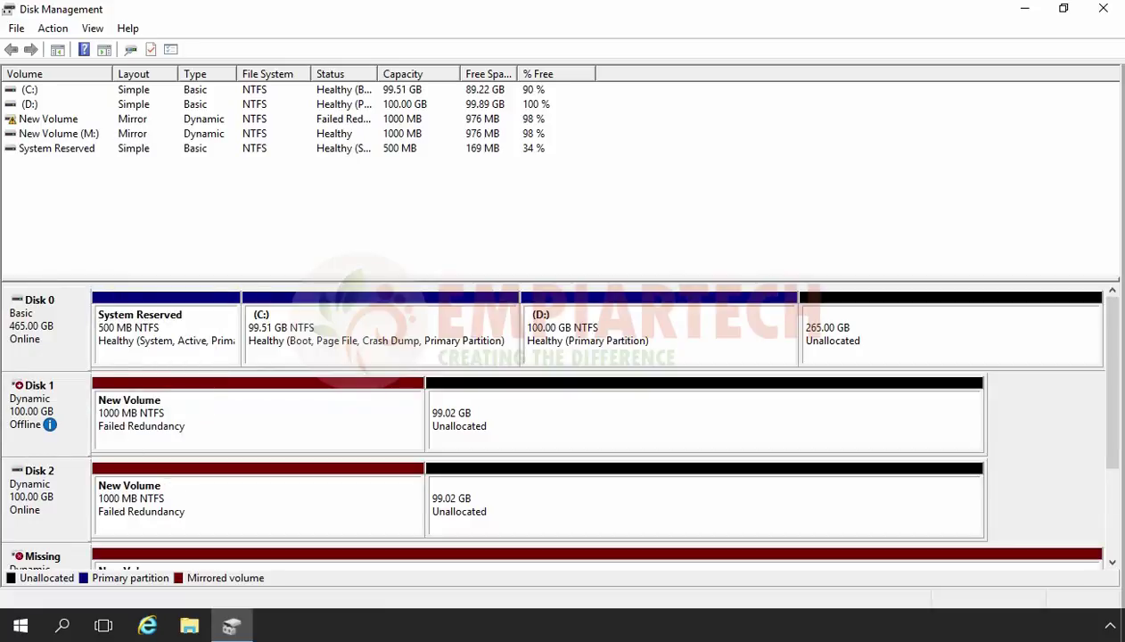
left_click_drag(238, 278, 239, 218)
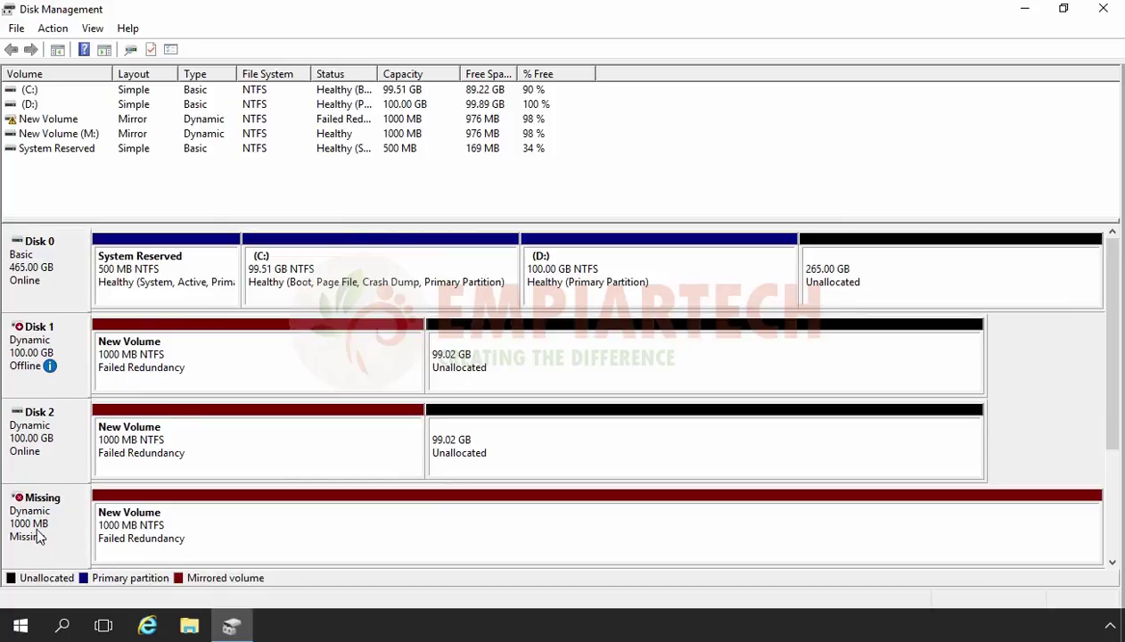
Open the Mirrored document on the M: volume to check that its contents are readable, then close it and the folder
left_click(190, 628)
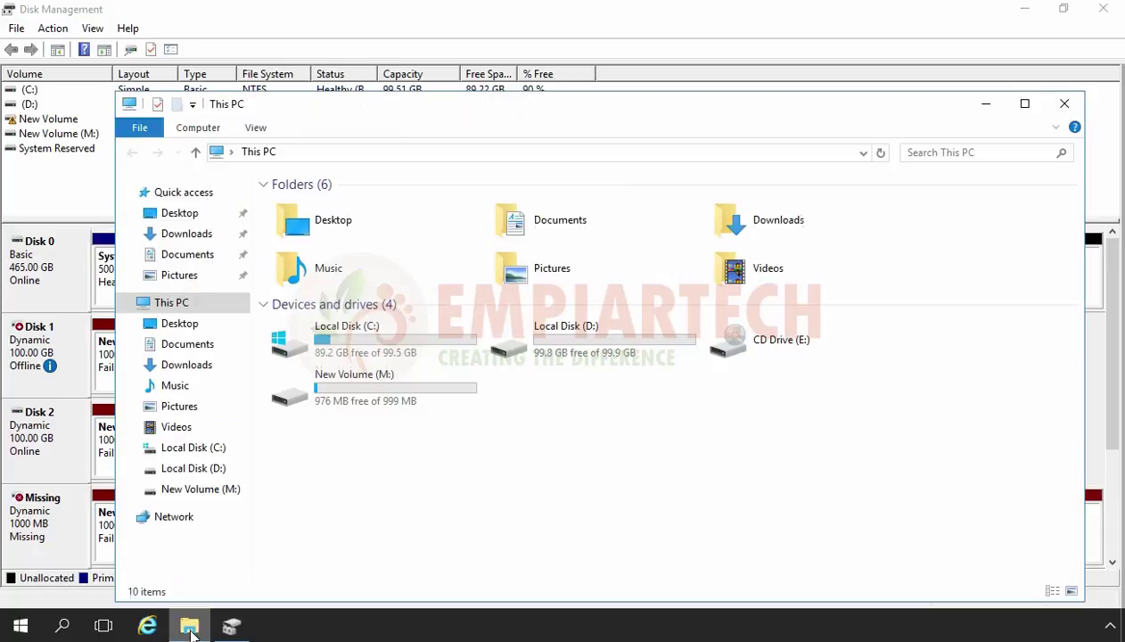
left_click(384, 401)
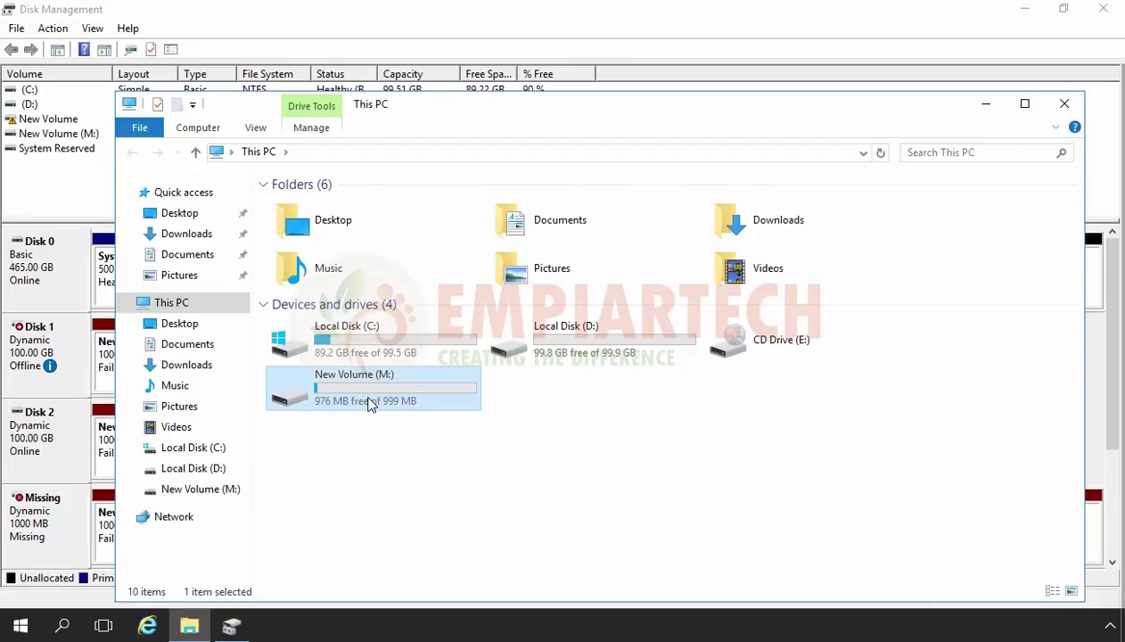
double_click(371, 402)
left_click(297, 208)
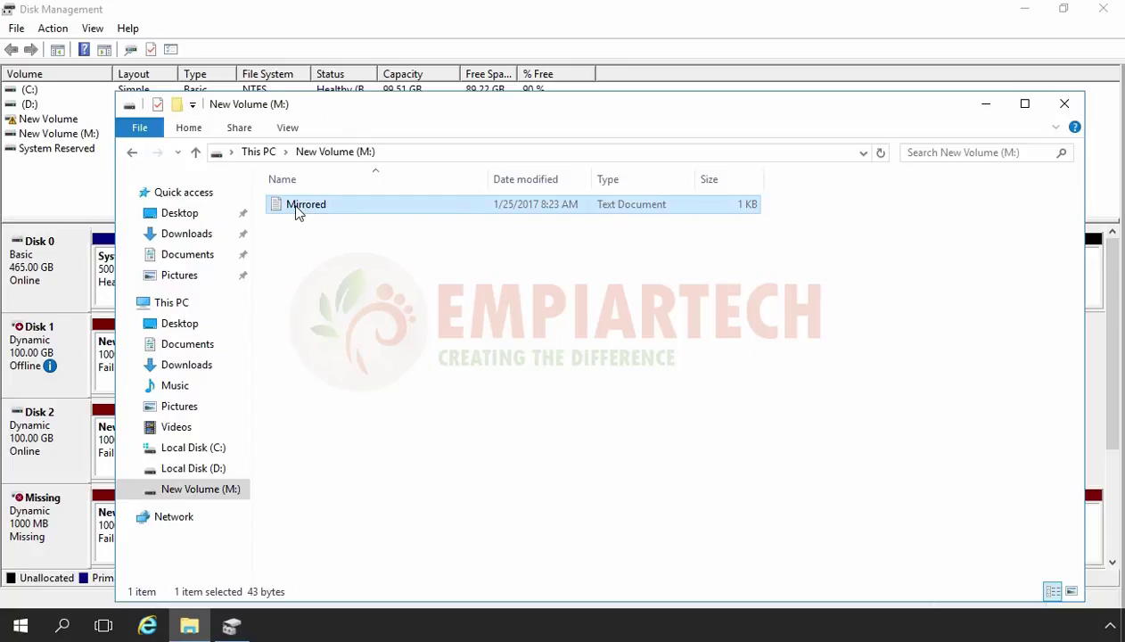
double_click(298, 208)
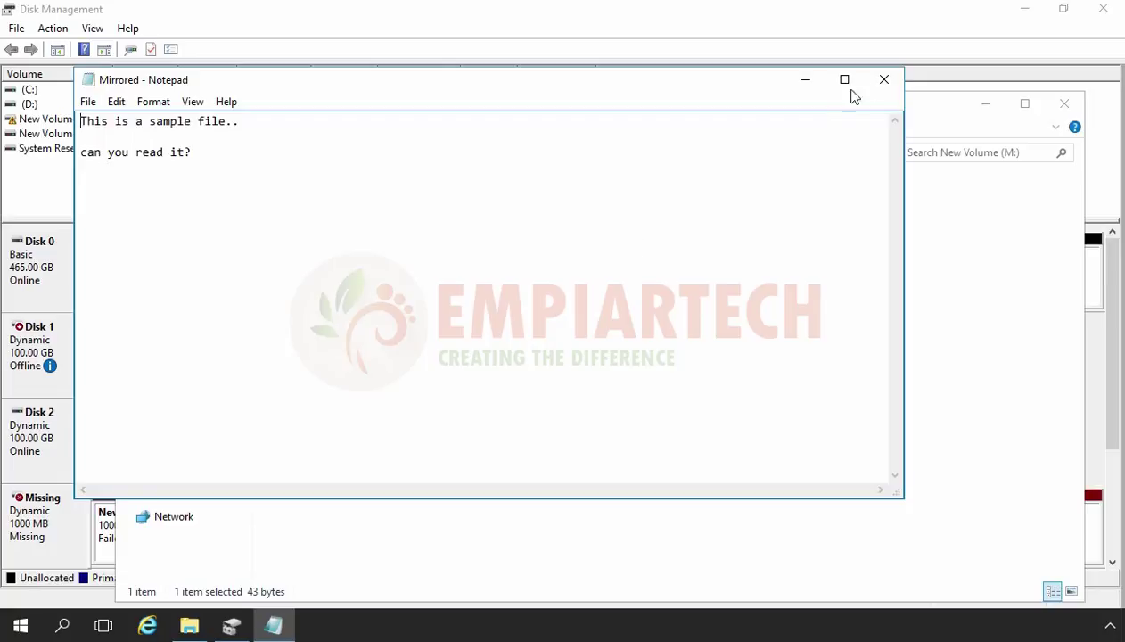
left_click(883, 82)
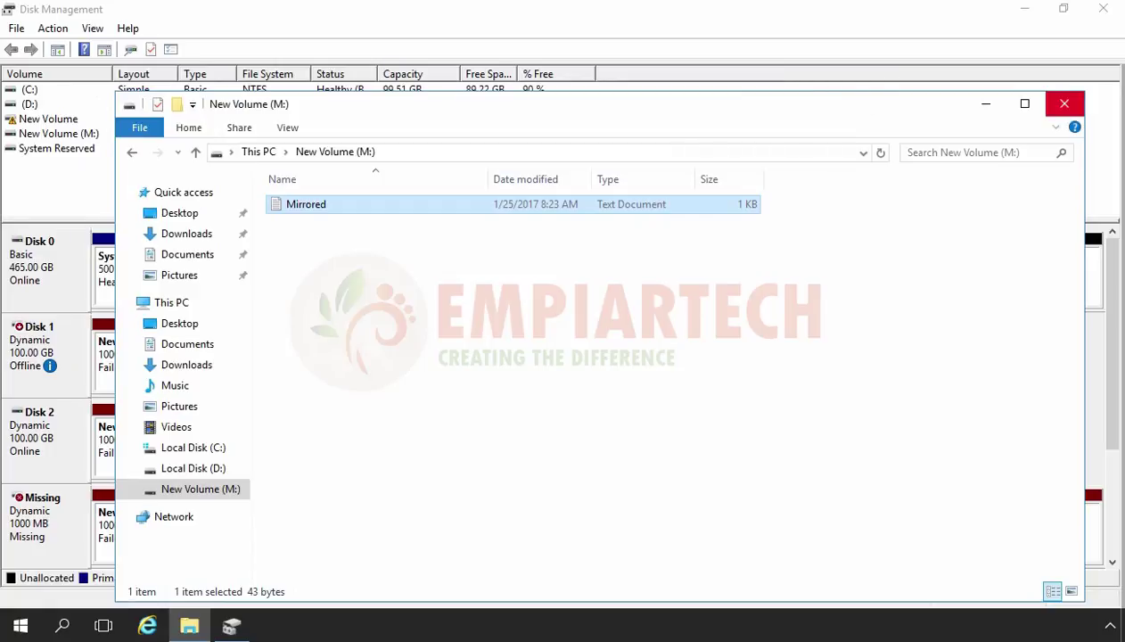
left_click(1064, 103)
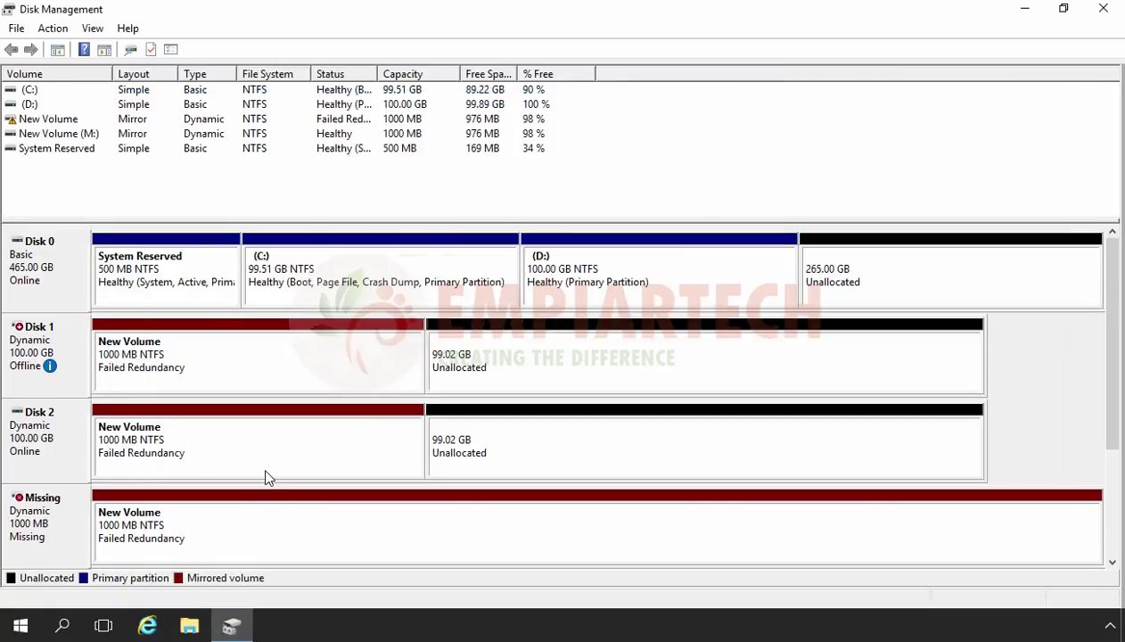